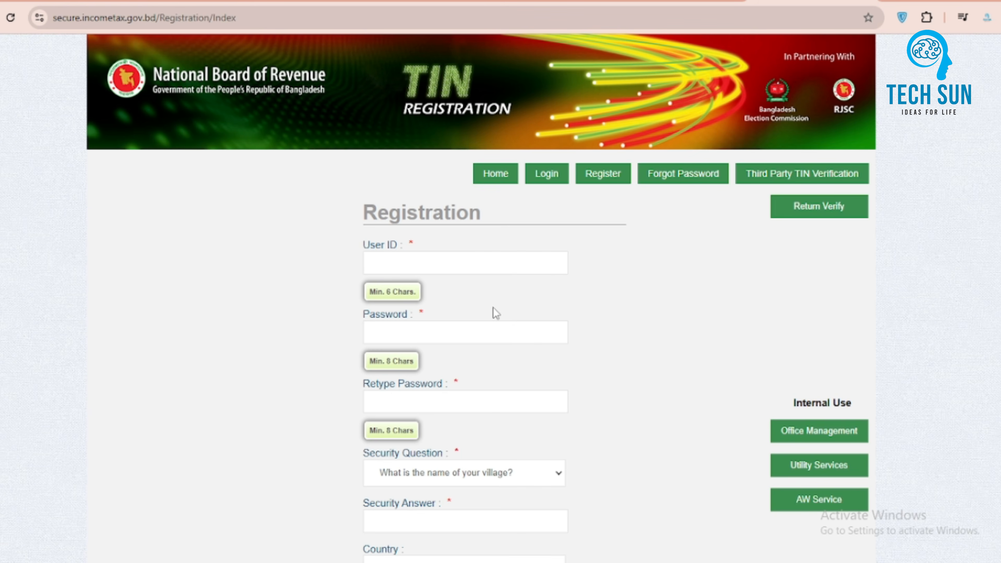
Step: Enter a user ID in the registration form's User ID field
left_click(470, 263)
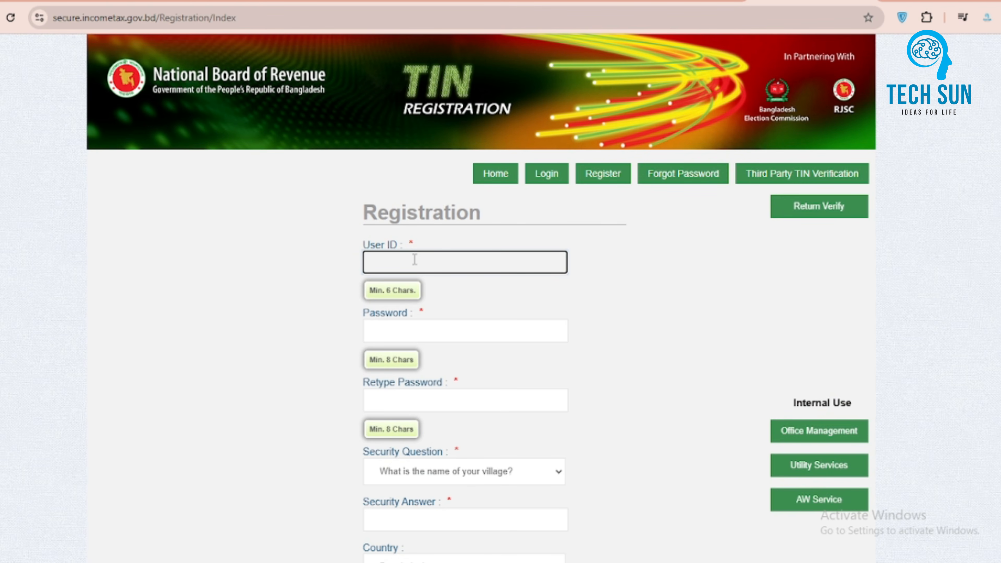
type("joy")
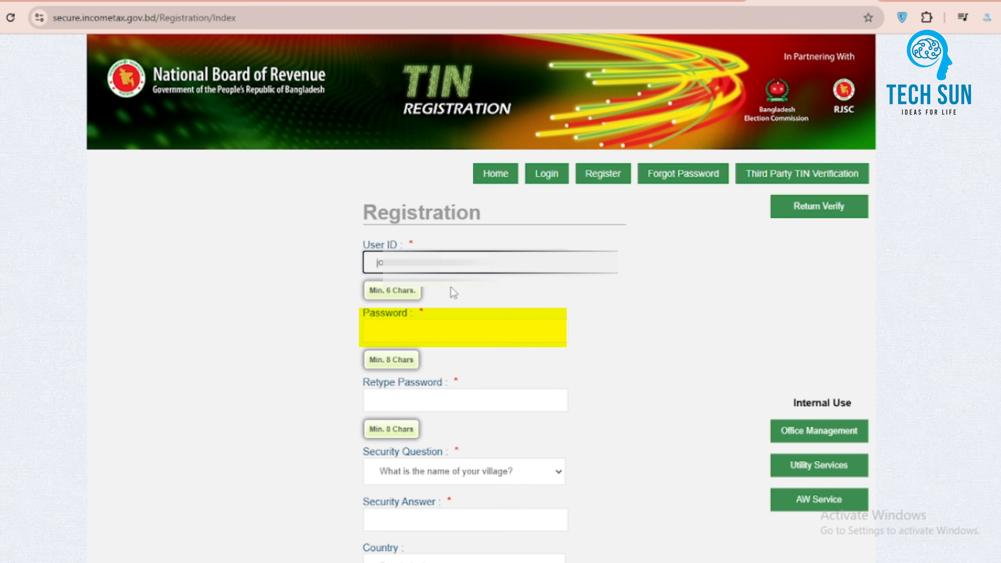
Step: Enter the account password and retype it in the confirmation field
left_click(423, 328)
type("******")
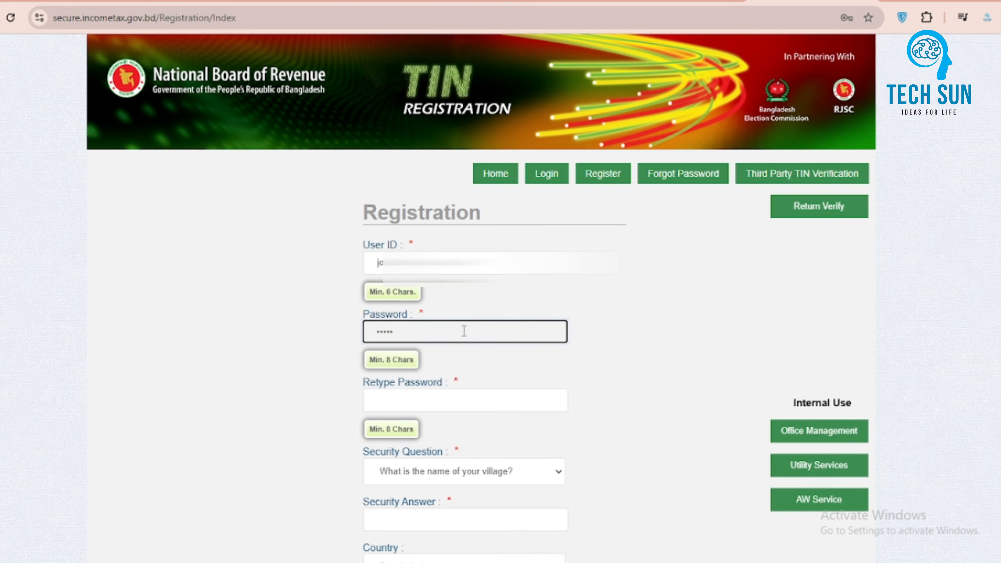
type("****")
left_click(406, 401)
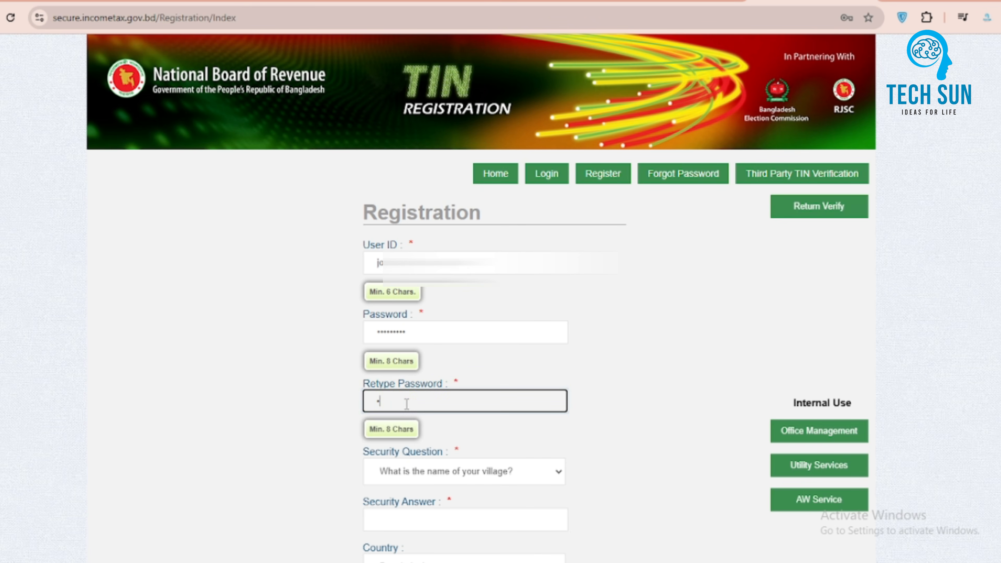
type("**********")
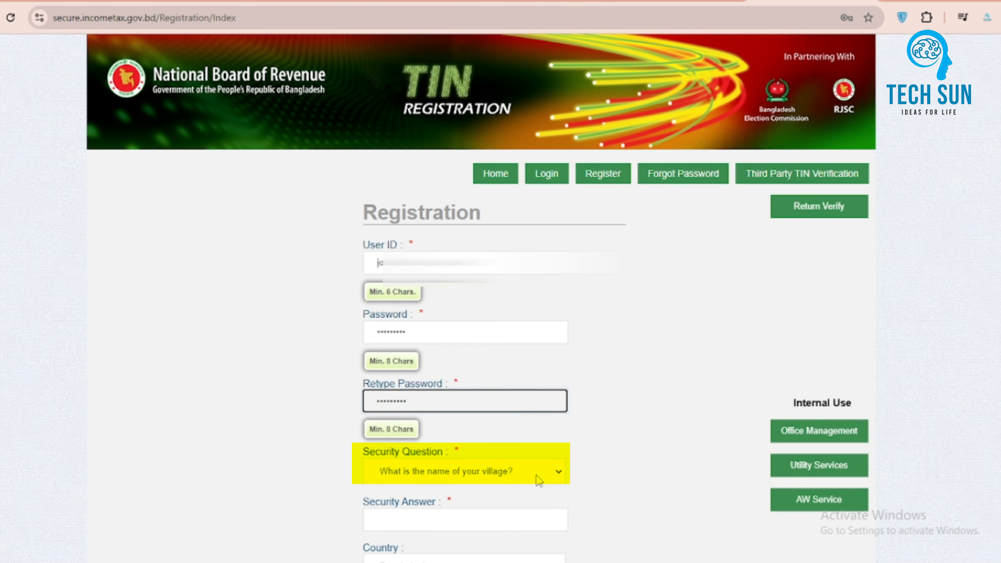
Step: Choose 'What is the name of your favorite teacher?' as the security question
left_click(551, 476)
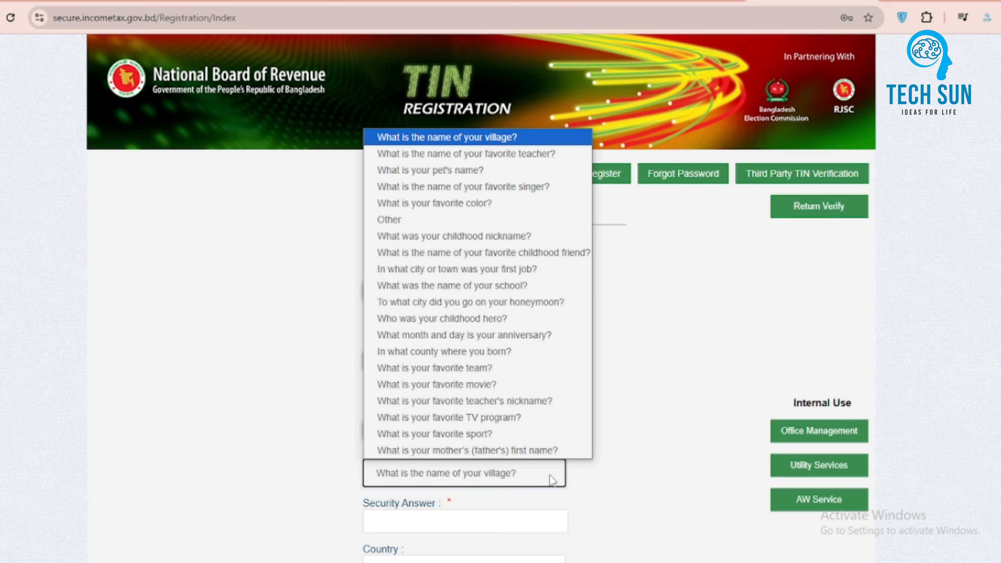
left_click(525, 158)
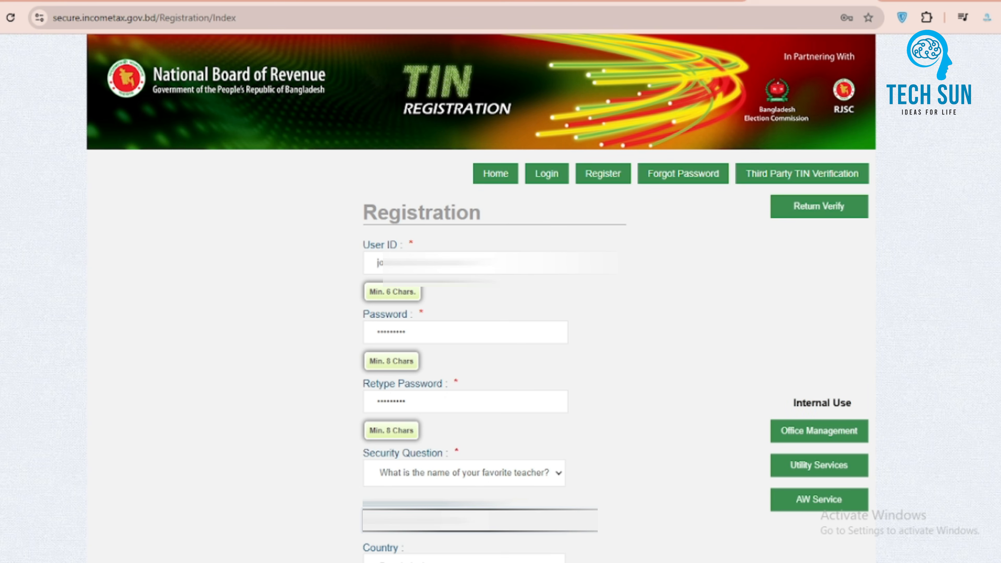
Step: Autofill the mobile number and e-mail address, then remove the duplicate +88 prefix from the mobile number
scroll(553, 458, "down", 8)
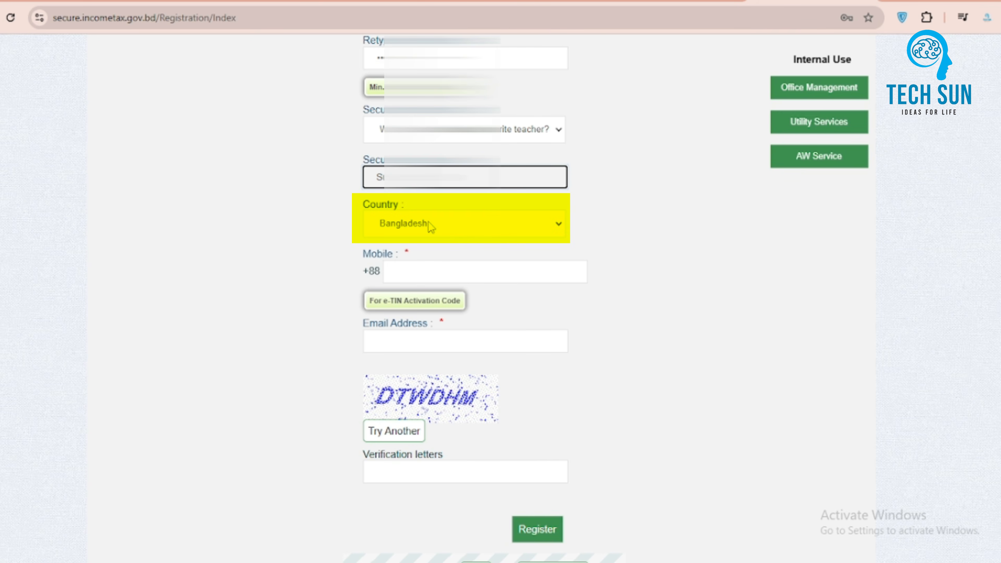
left_click(431, 272)
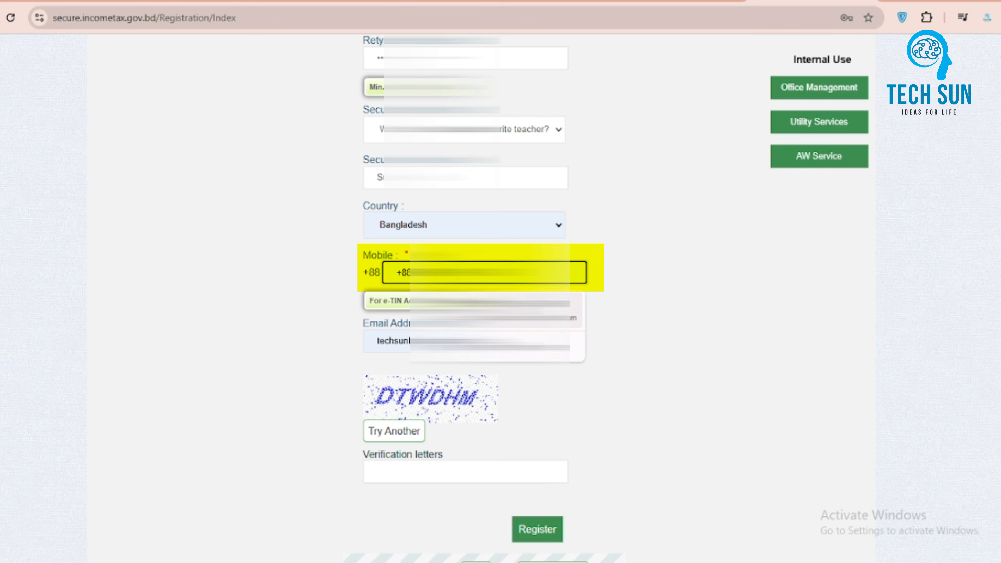
left_click(489, 310)
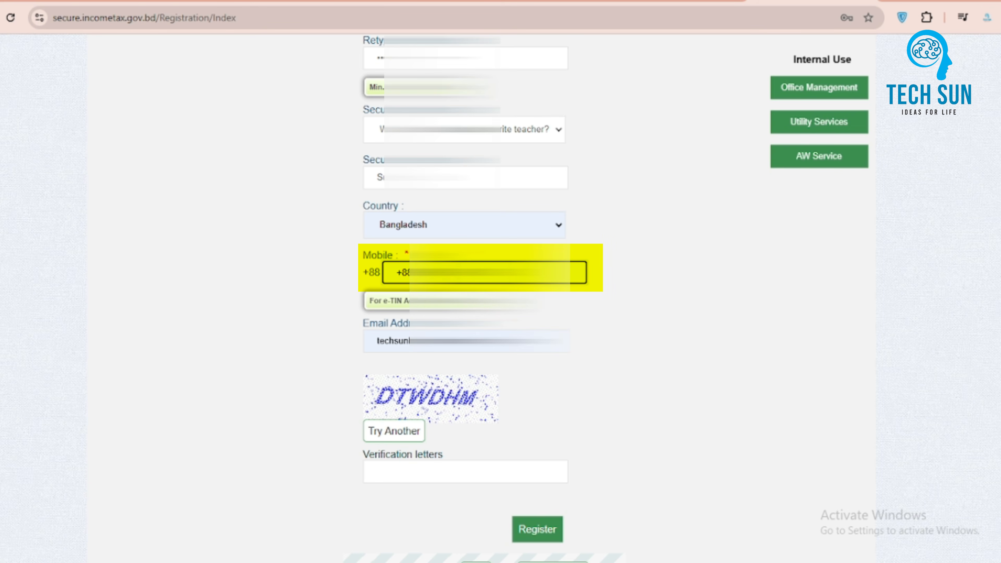
left_click_drag(415, 273, 395, 274)
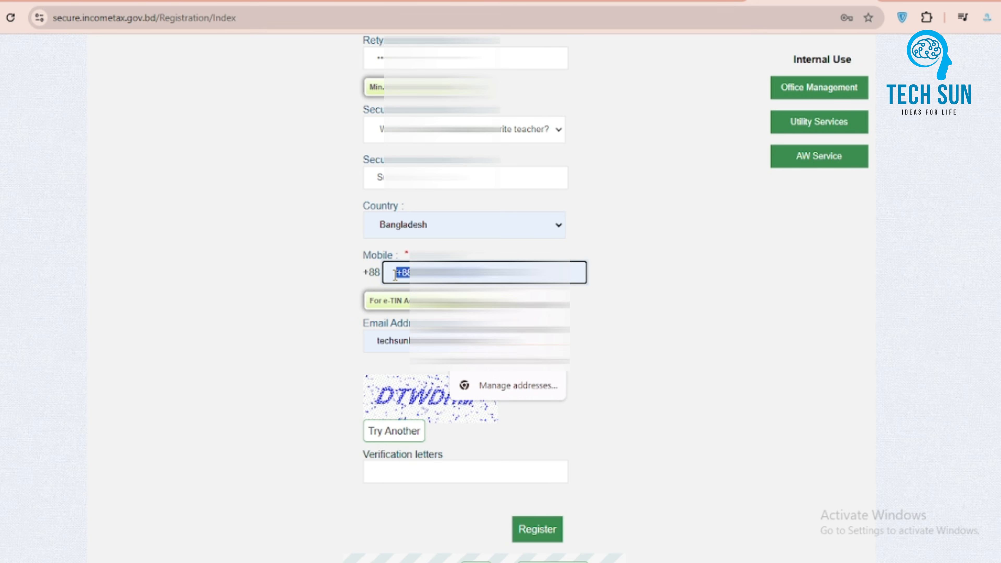
key("BackSpace")
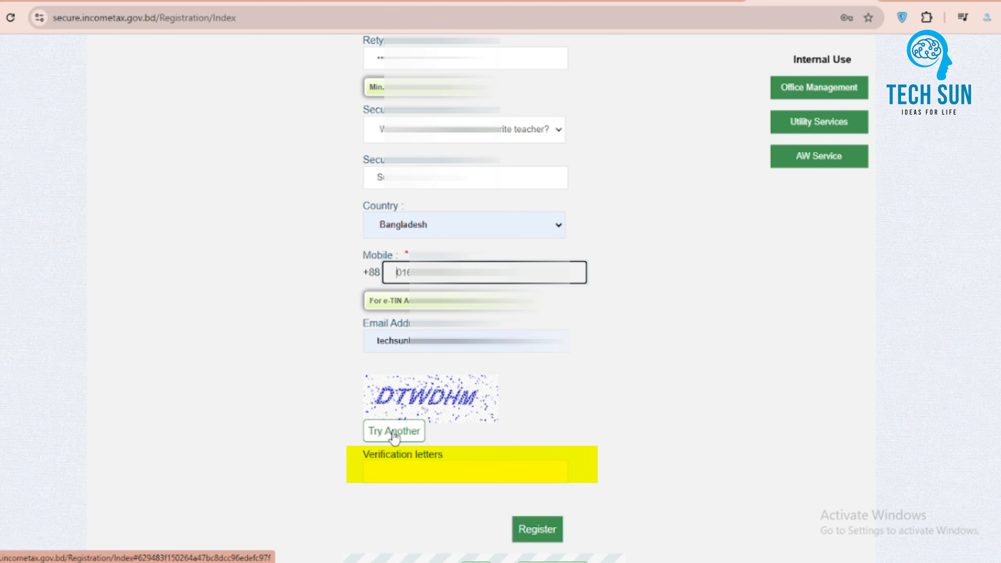
Step: Enter the verification letters shown in the captcha image and submit the registration
left_click(389, 473)
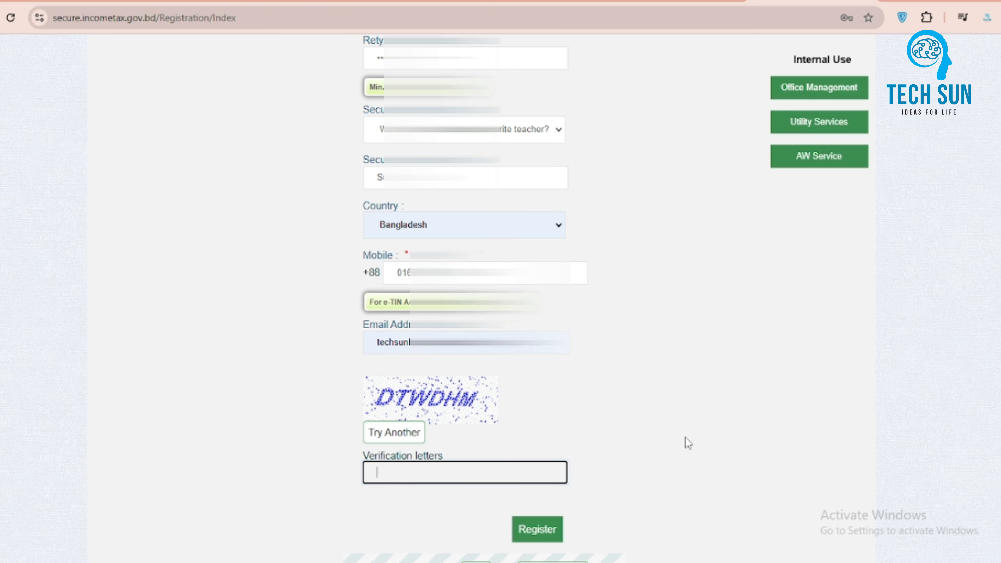
type("DTWDHM")
left_click(539, 532)
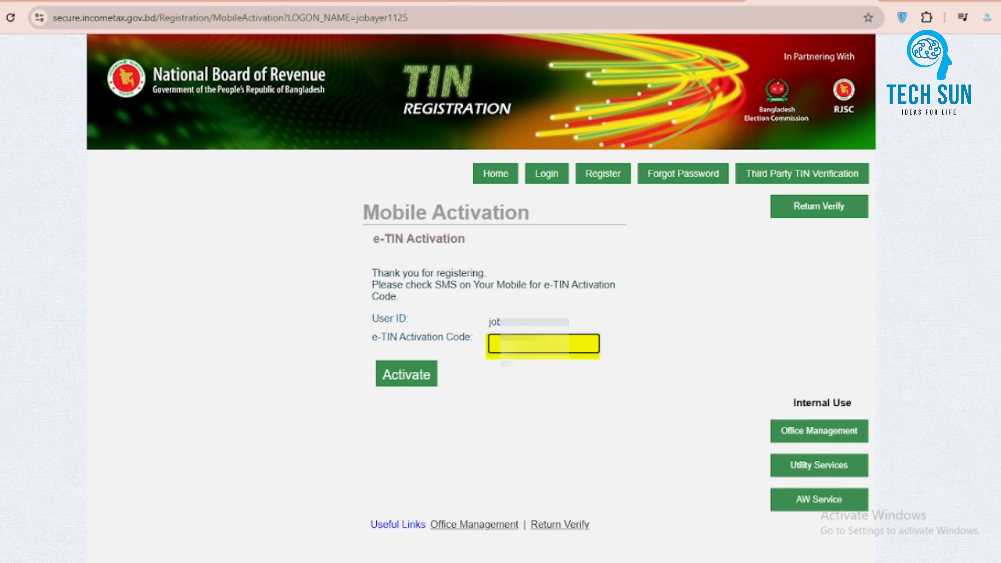
Step: Enter the e-TIN activation code received by SMS and activate the account
type("68")
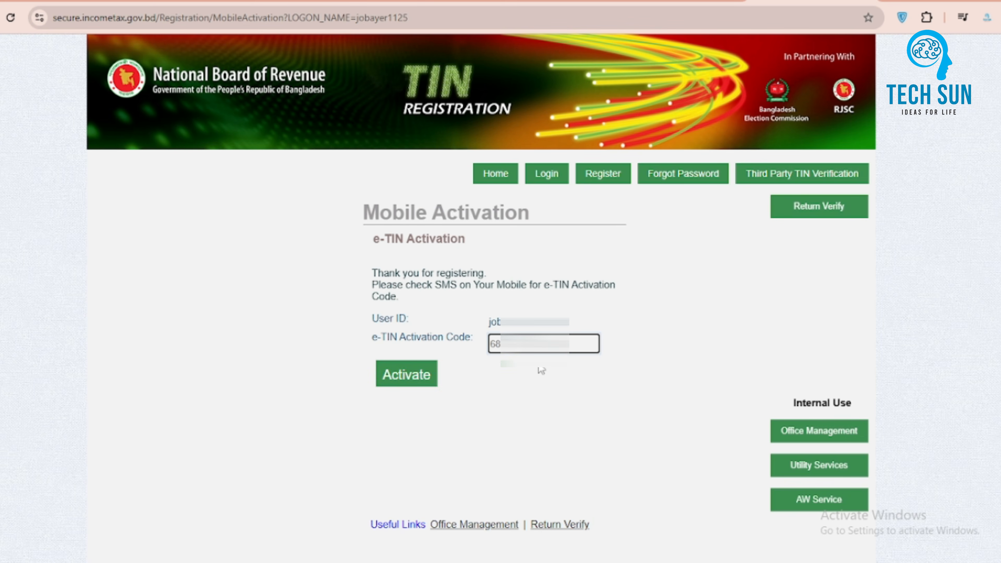
left_click(420, 382)
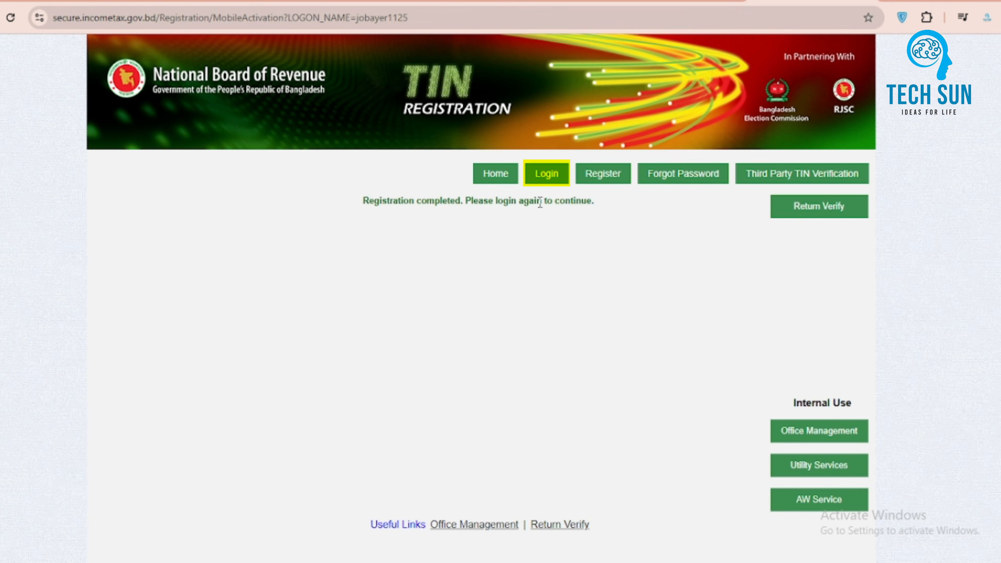
Step: Go to the login page, fill in the user ID and paste the account password, and log in
left_click(545, 175)
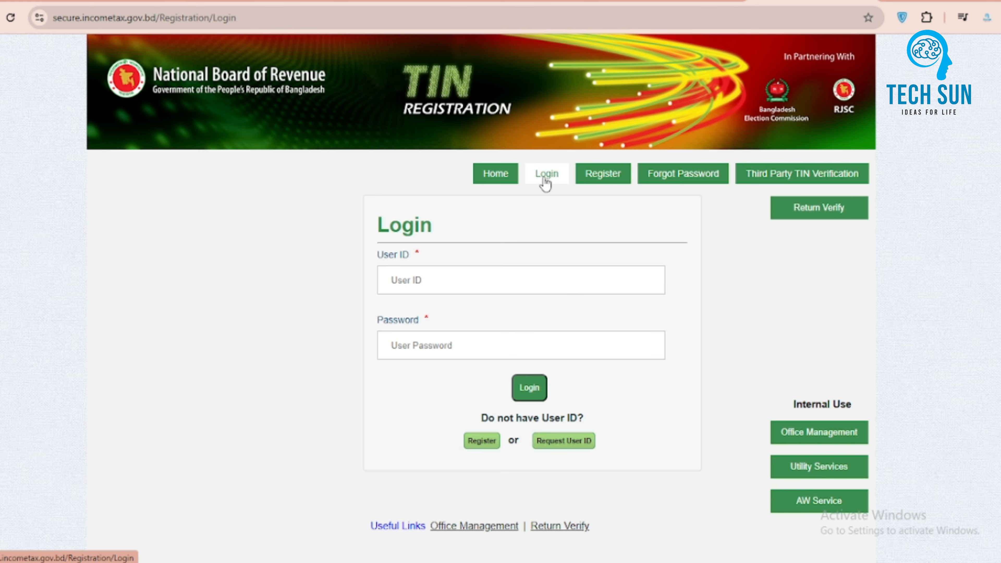
left_click(485, 280)
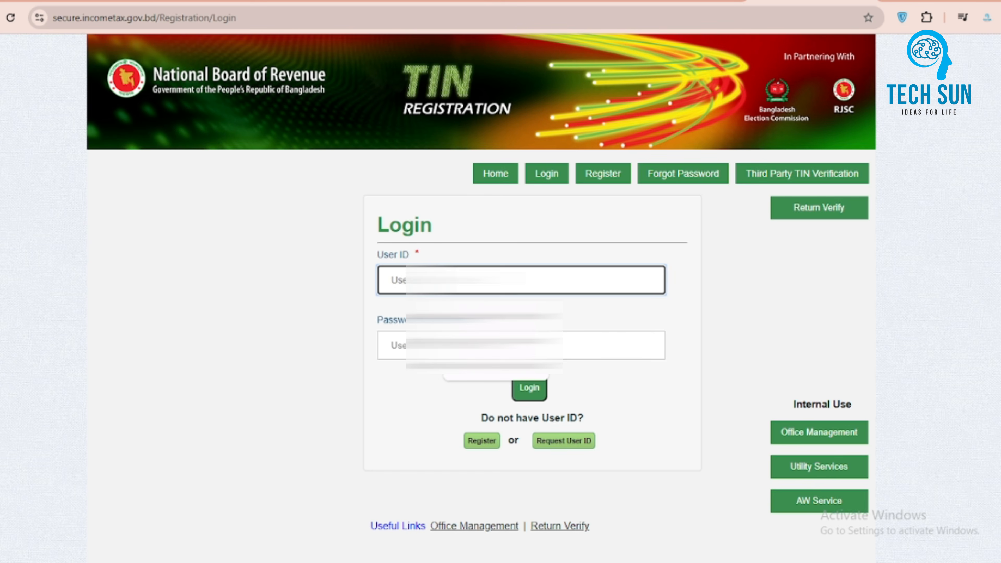
left_click(487, 367)
left_click(486, 346)
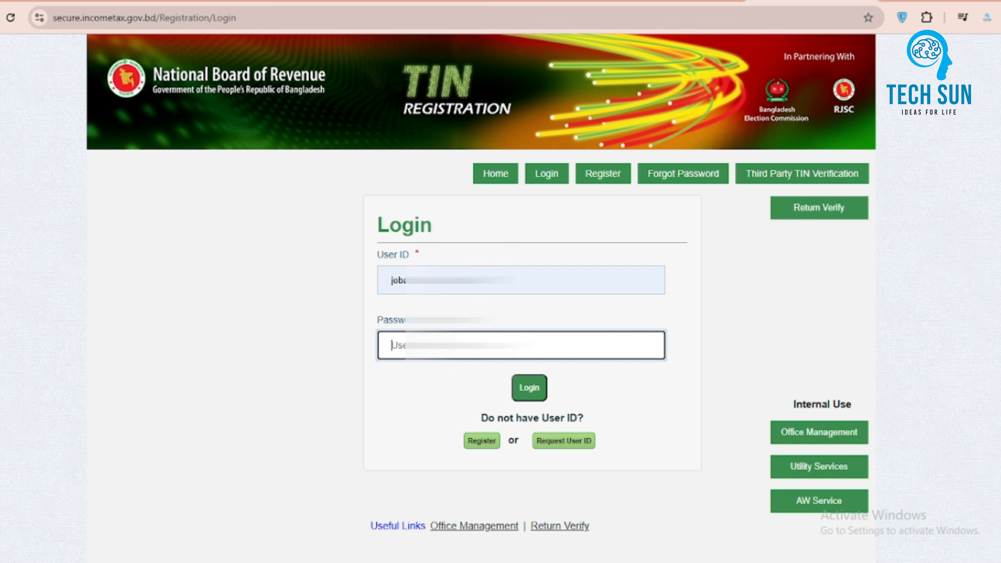
key("ctrl+v")
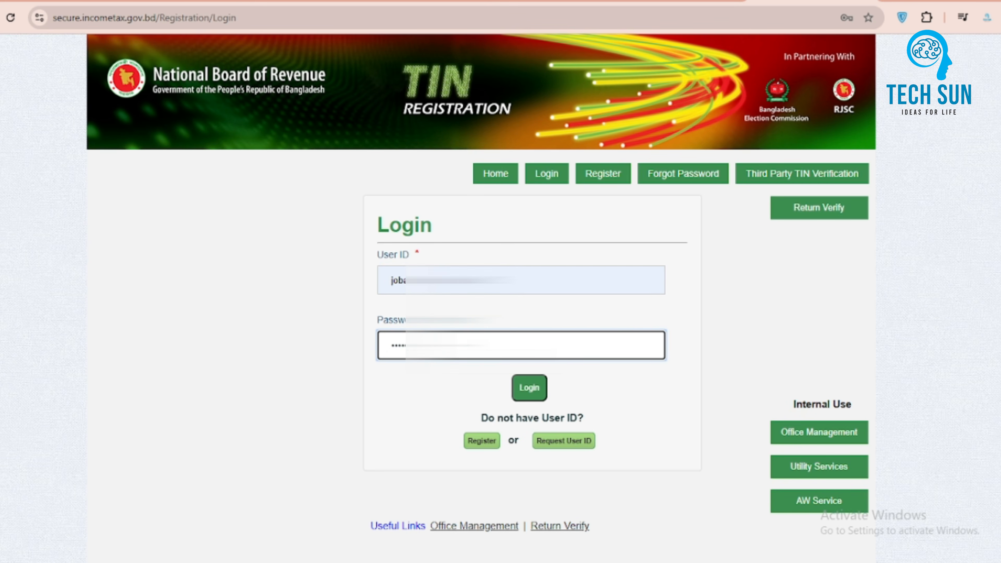
left_click(529, 388)
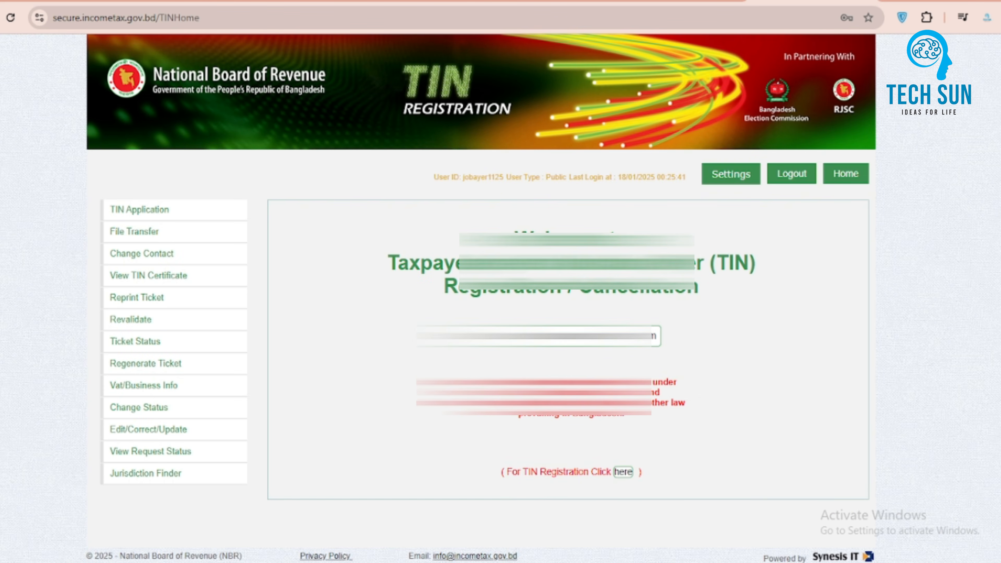
Step: Start a new TIN registration and set the Purpose of TIN to Others
left_click(625, 472)
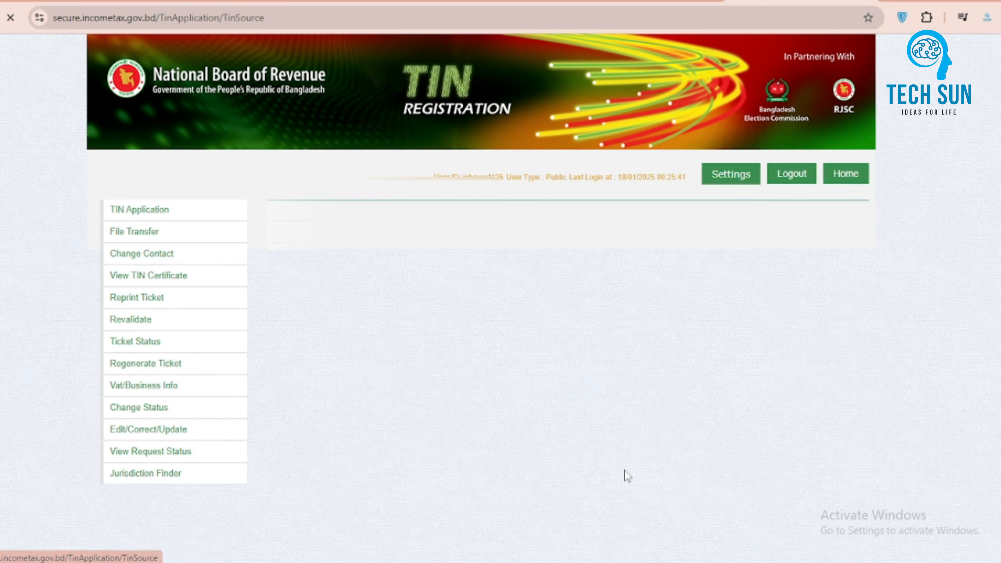
scroll(734, 425, "down", 1)
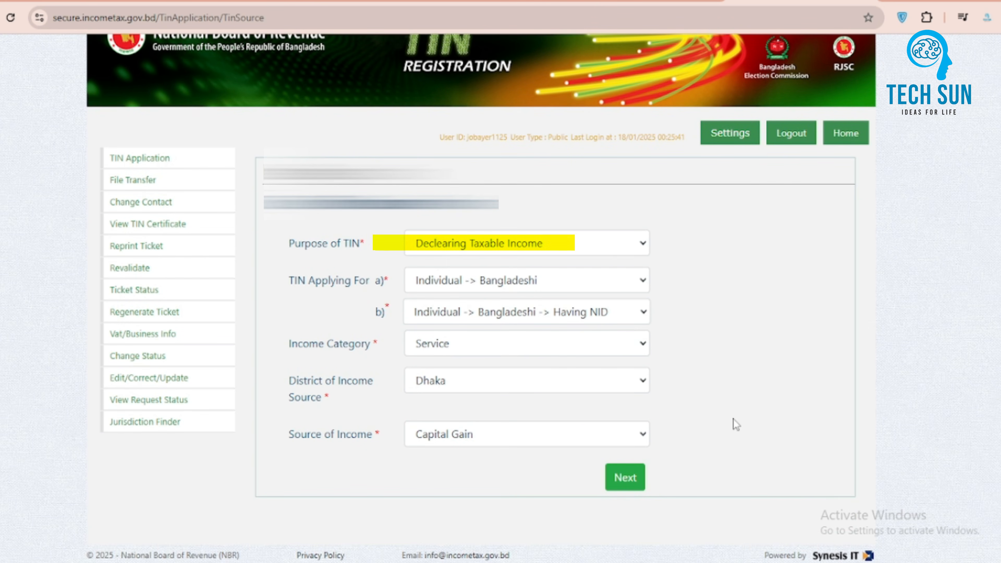
left_click(620, 248)
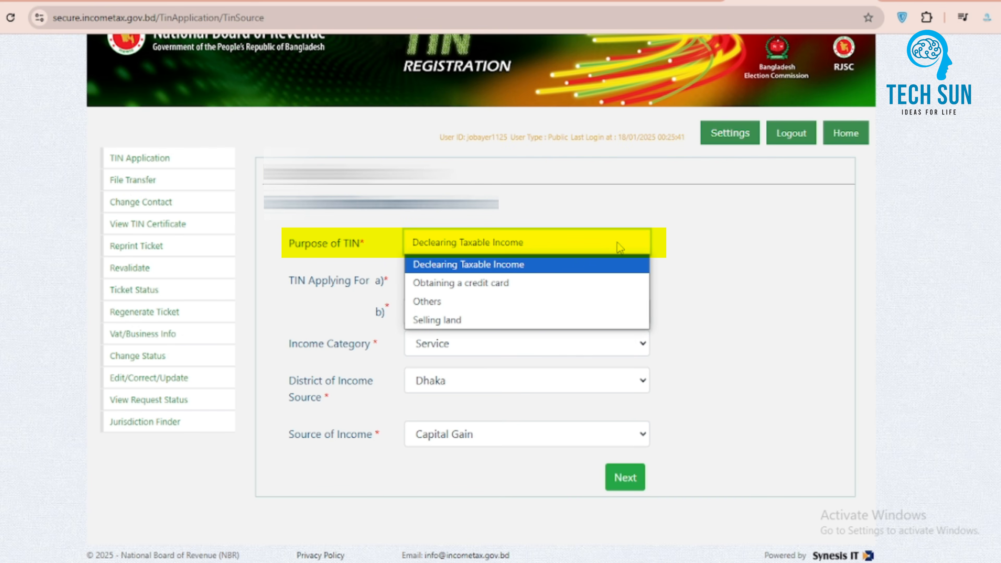
left_click(620, 248)
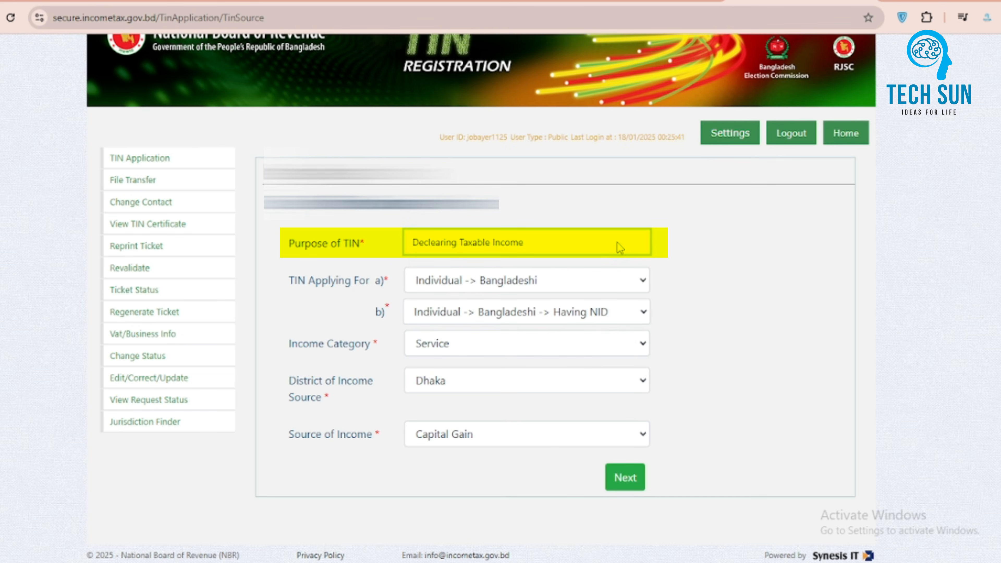
left_click(525, 242)
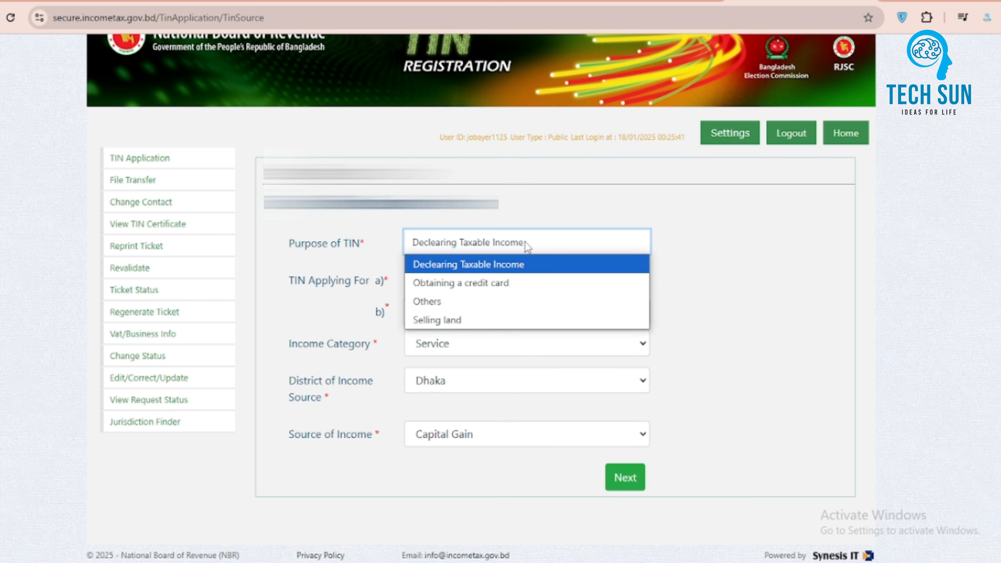
left_click(455, 302)
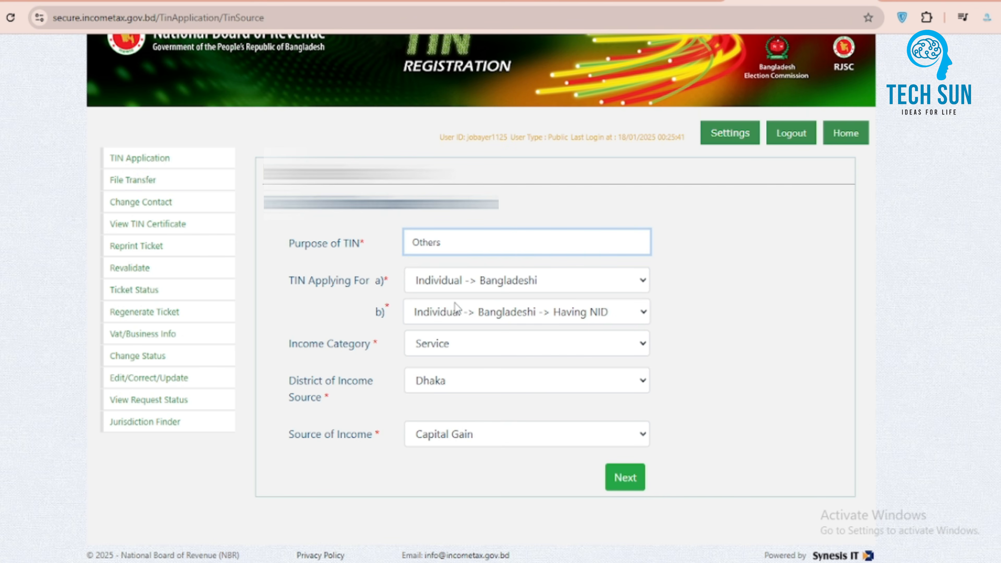
Step: Set TIN Applying For to Individual -> Bangladeshi and the sub-type to Individual -> Bangladeshi -> Having NID
left_click(522, 285)
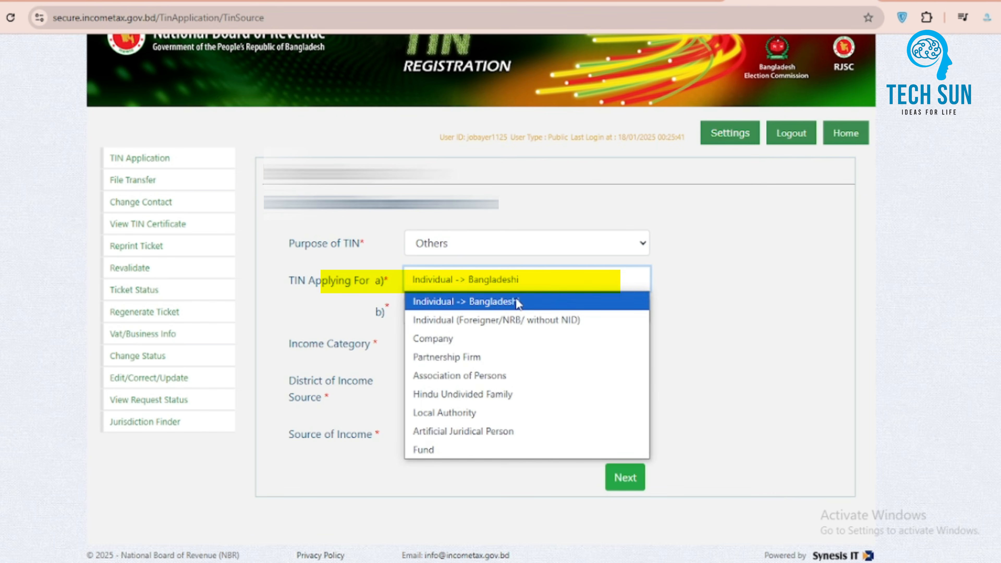
left_click(515, 301)
left_click(560, 312)
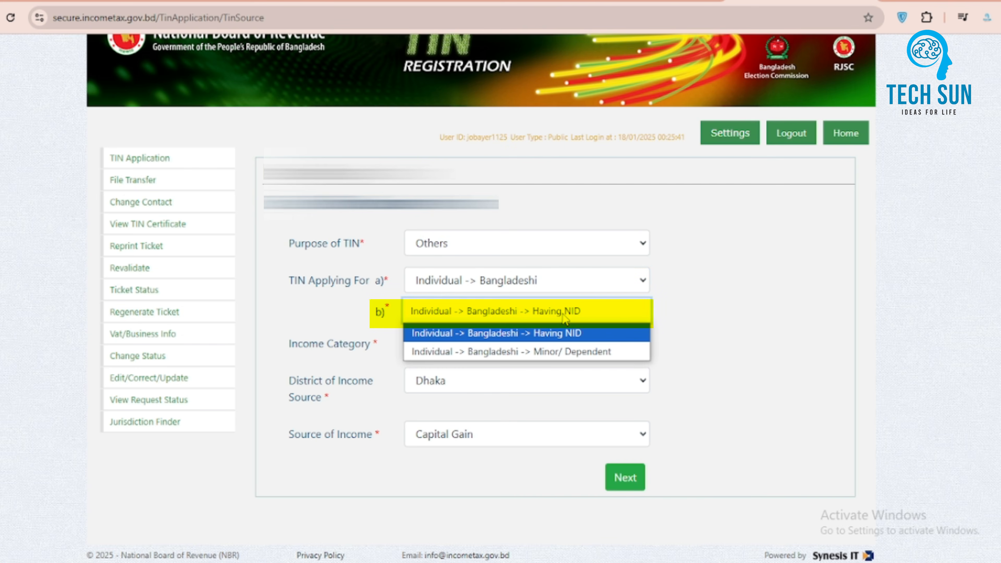
left_click(542, 333)
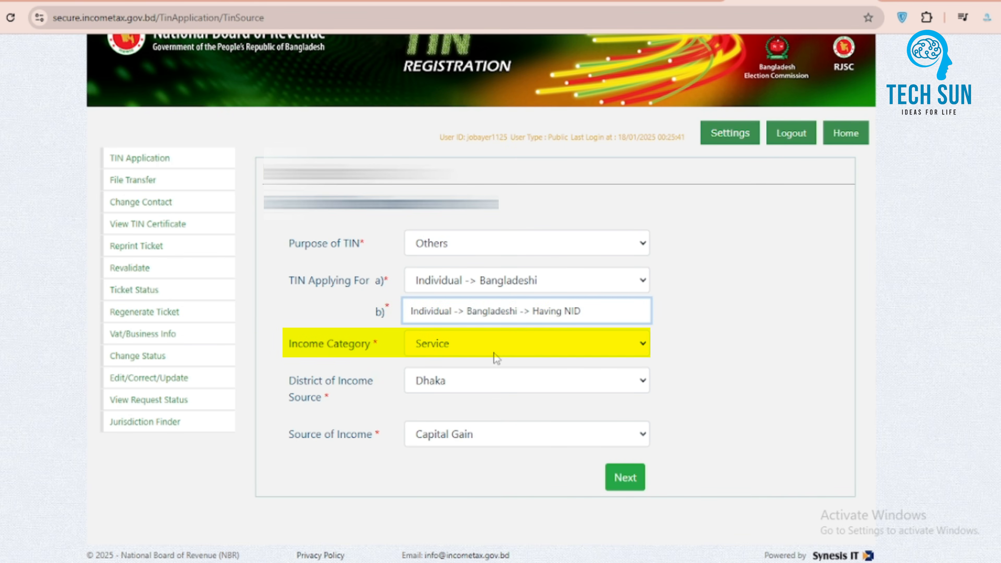
Step: Set the Income Category to Others and the District of Income Source to Naogaon
left_click(499, 347)
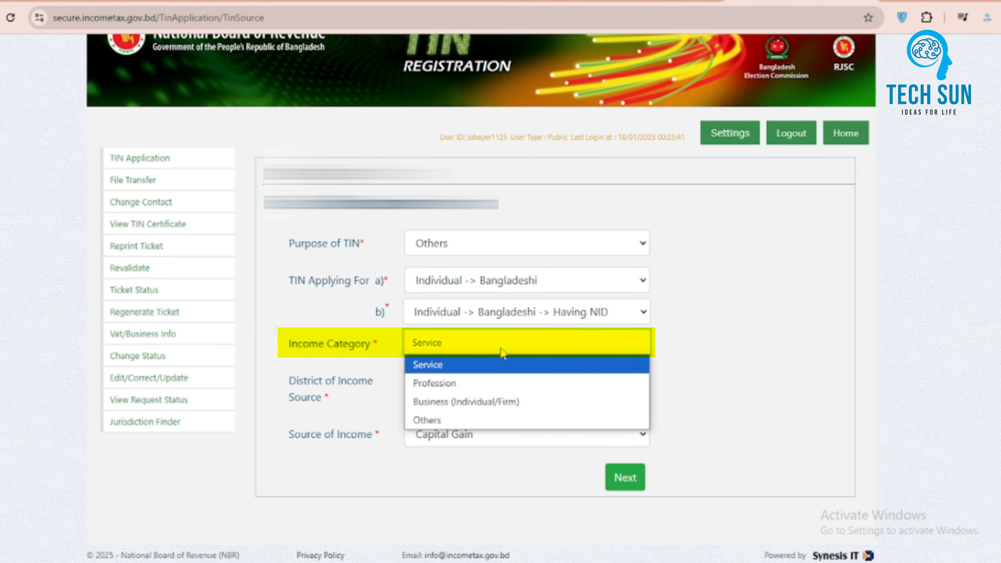
left_click(443, 417)
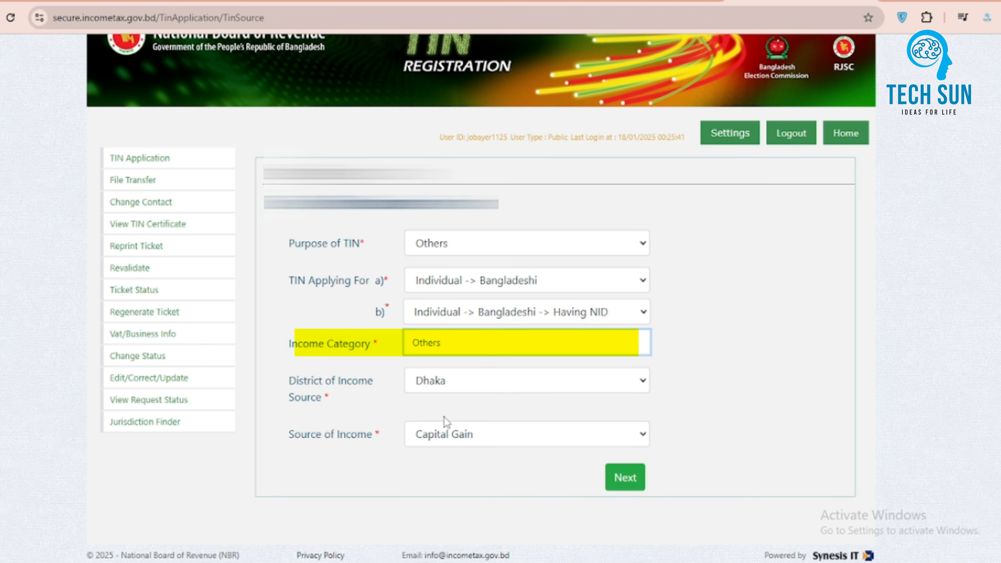
left_click(508, 389)
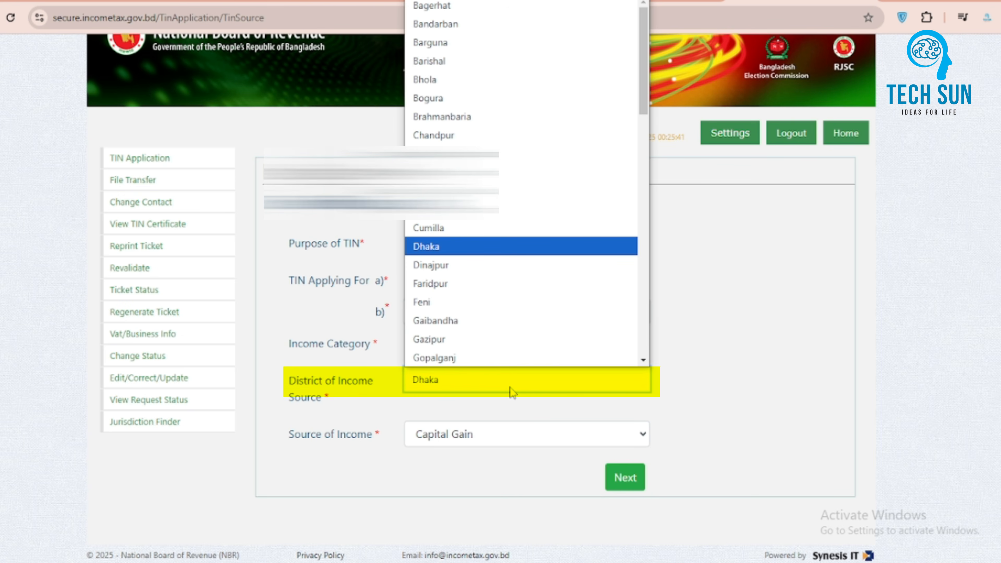
key("n")
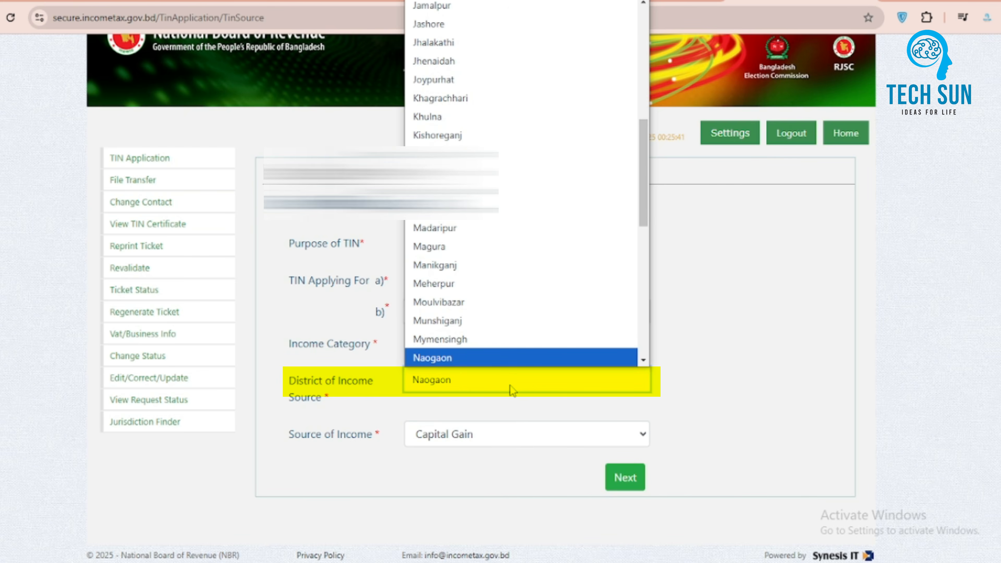
left_click(458, 361)
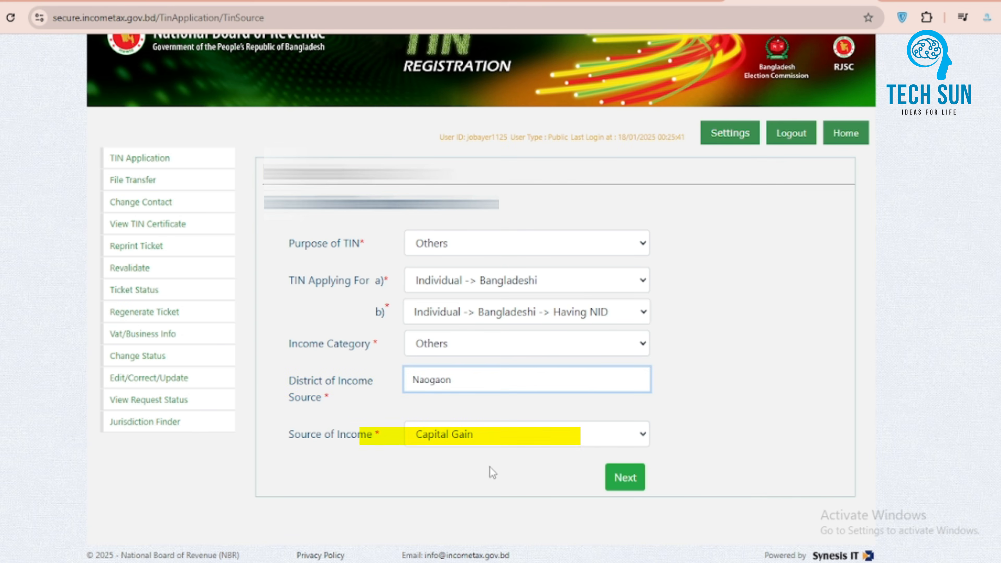
Step: Set the Source of Income to Income from Agriculture and proceed to the registration page
left_click(506, 439)
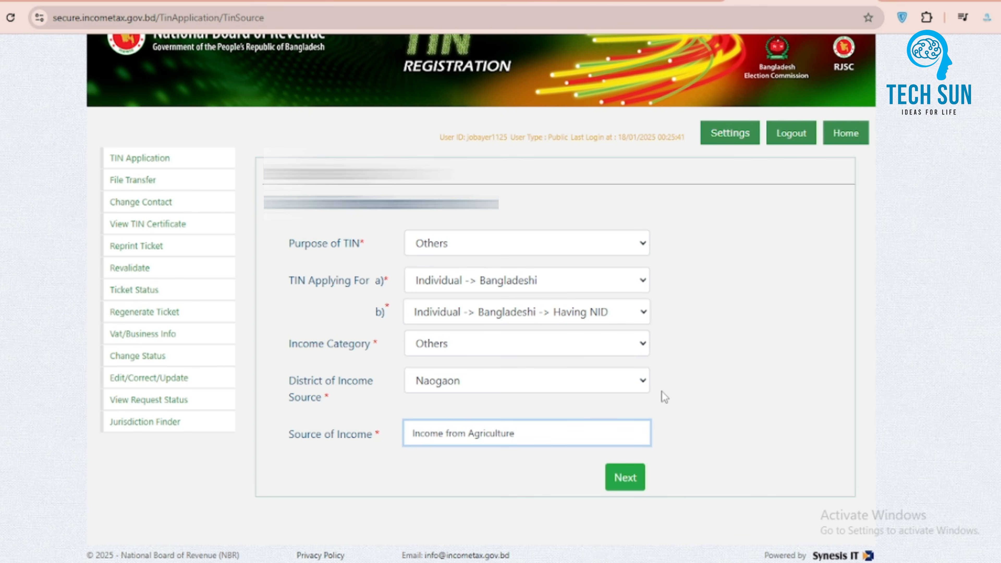
left_click(631, 476)
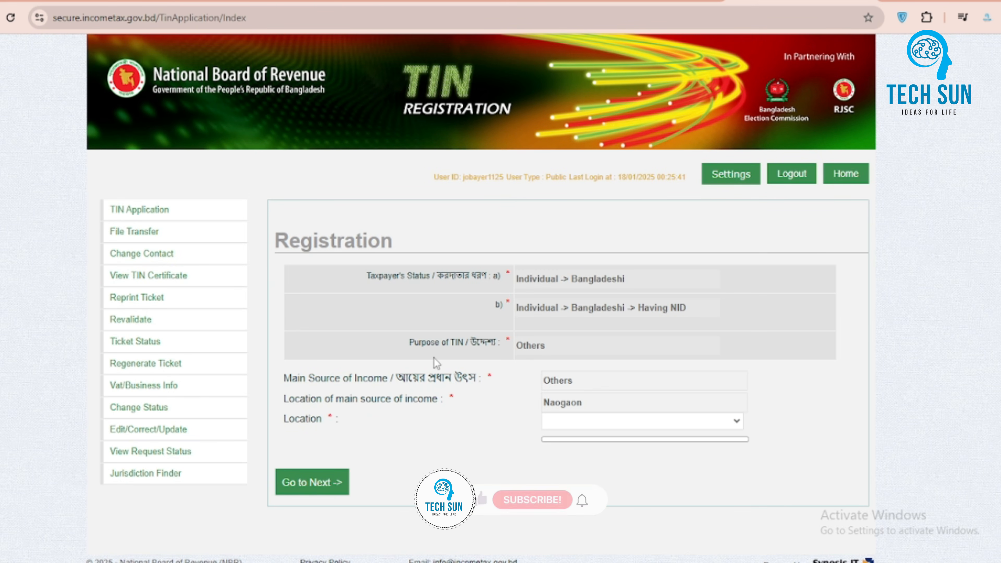
Step: Set the Location to Mohadebpur Upazila and continue to the next registration step
scroll(435, 358, "down", 1)
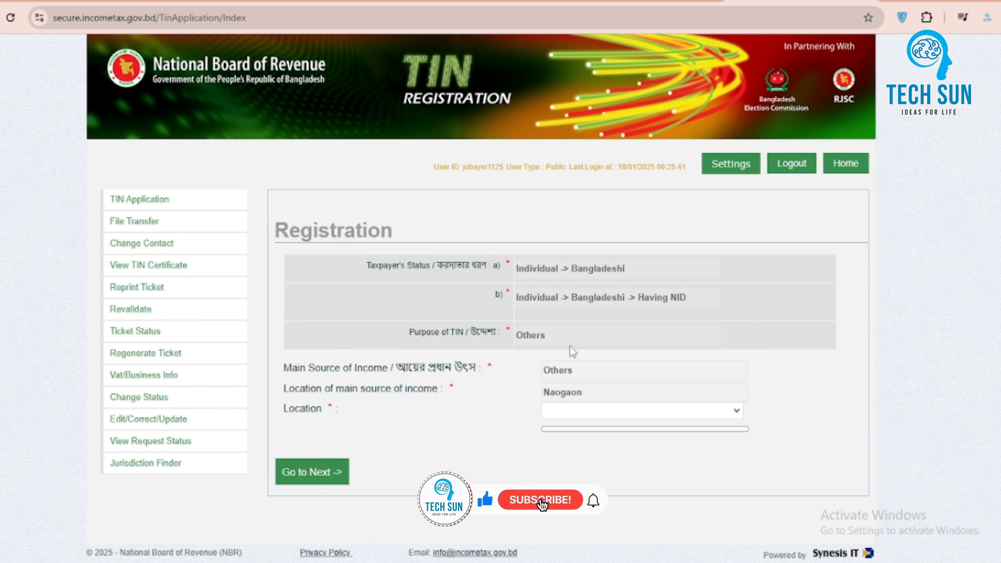
left_click(738, 416)
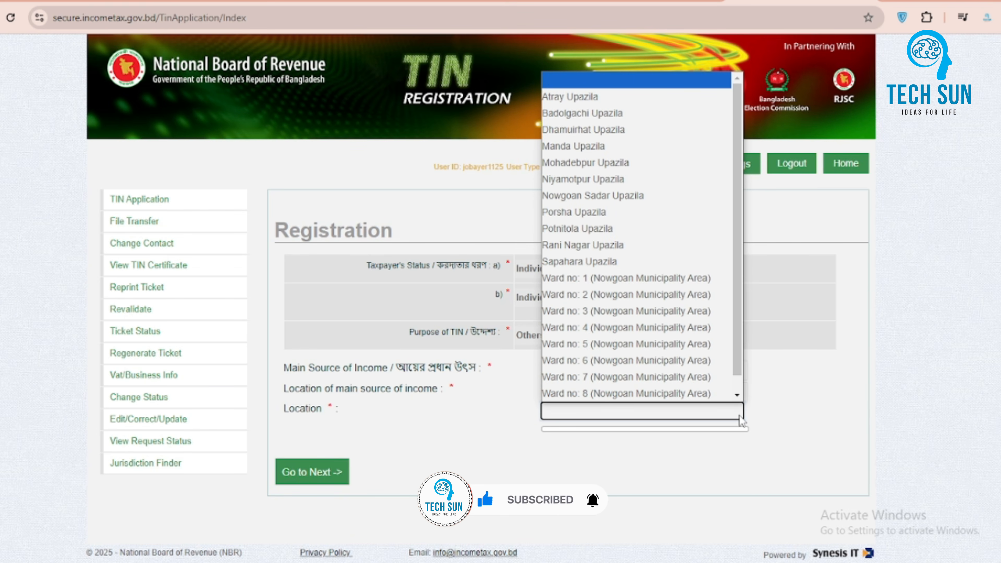
left_click(617, 170)
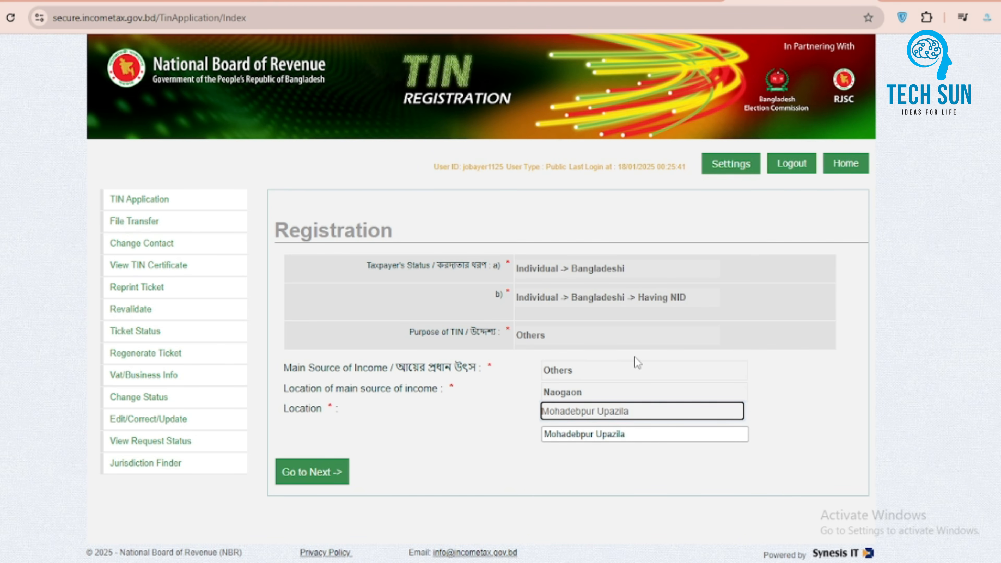
left_click(333, 473)
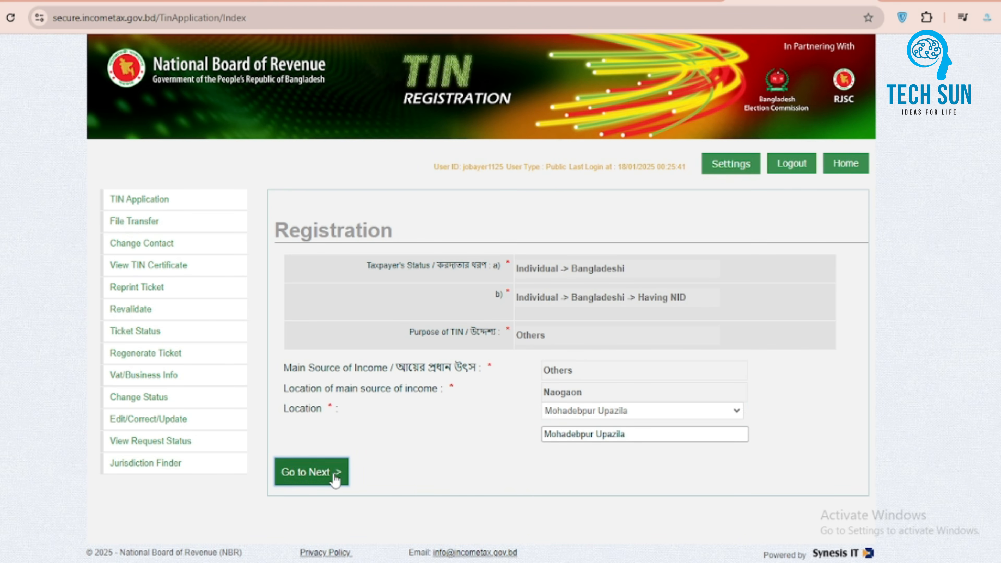
Step: Fill in the mother's name in the basic information form
scroll(681, 432, "down", 2)
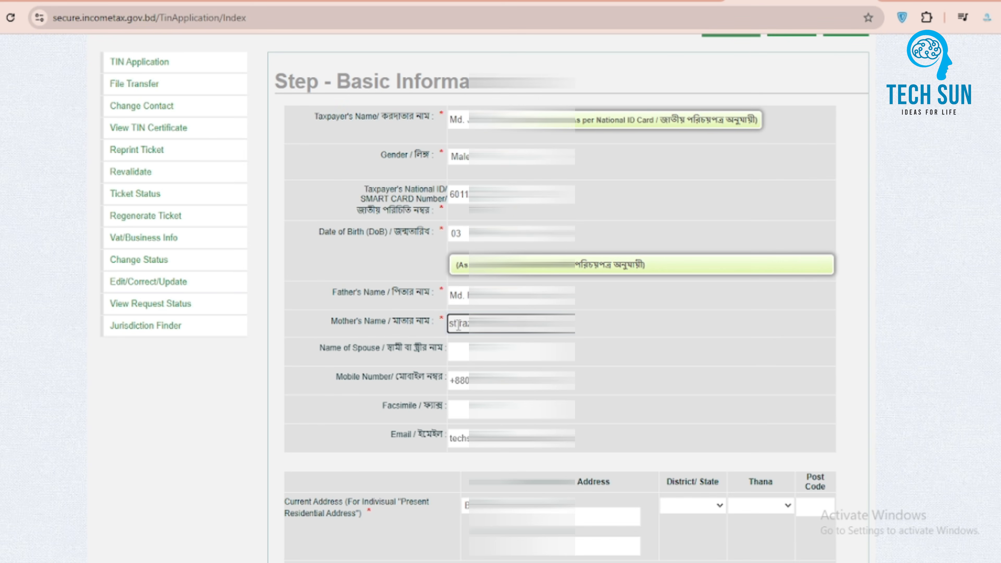
type("Ms")
left_click(465, 325)
type(".")
scroll(513, 258, "down", 6)
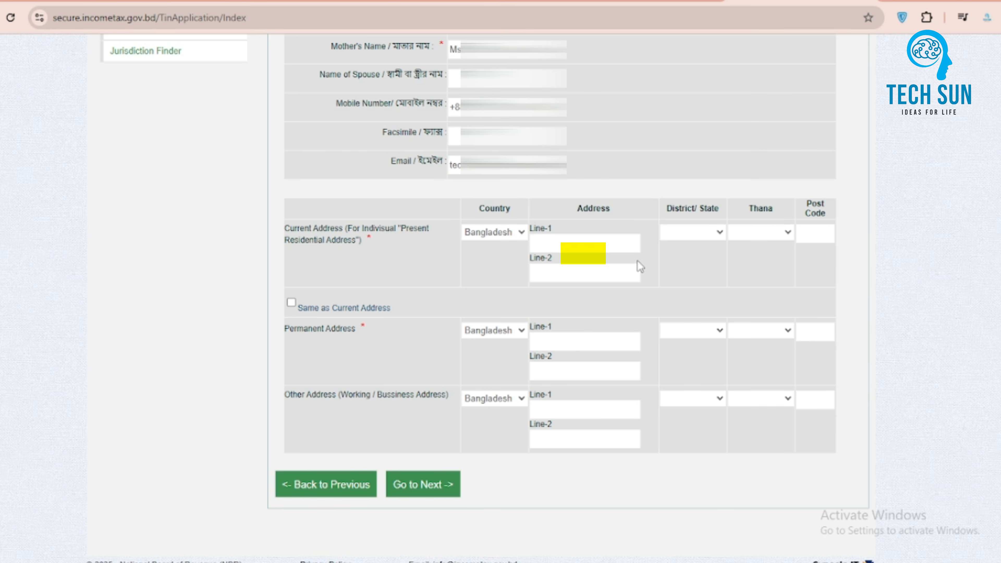
Step: Mark the permanent address as same as the current address and continue to the final preview
scroll(793, 332, "down", 1)
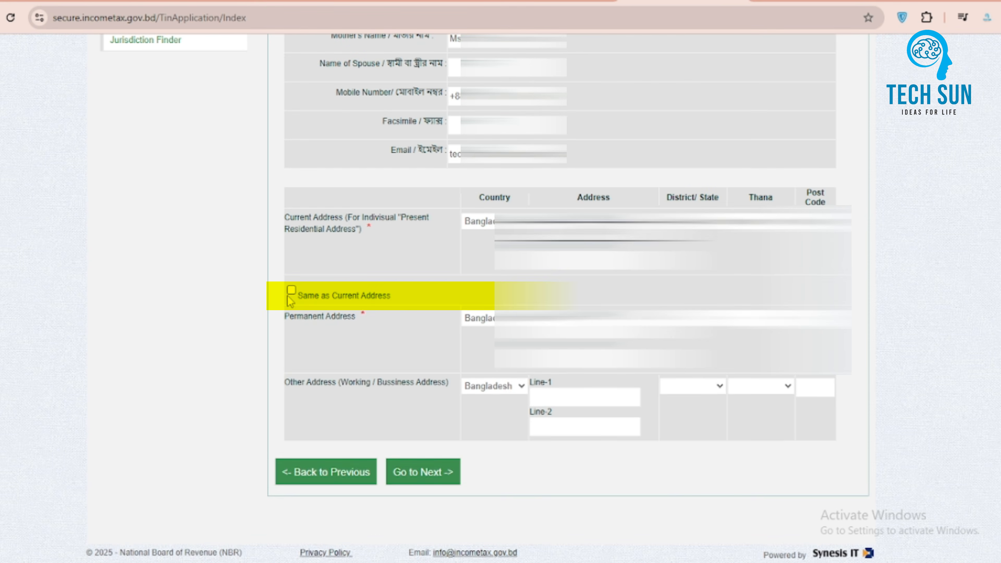
left_click(291, 291)
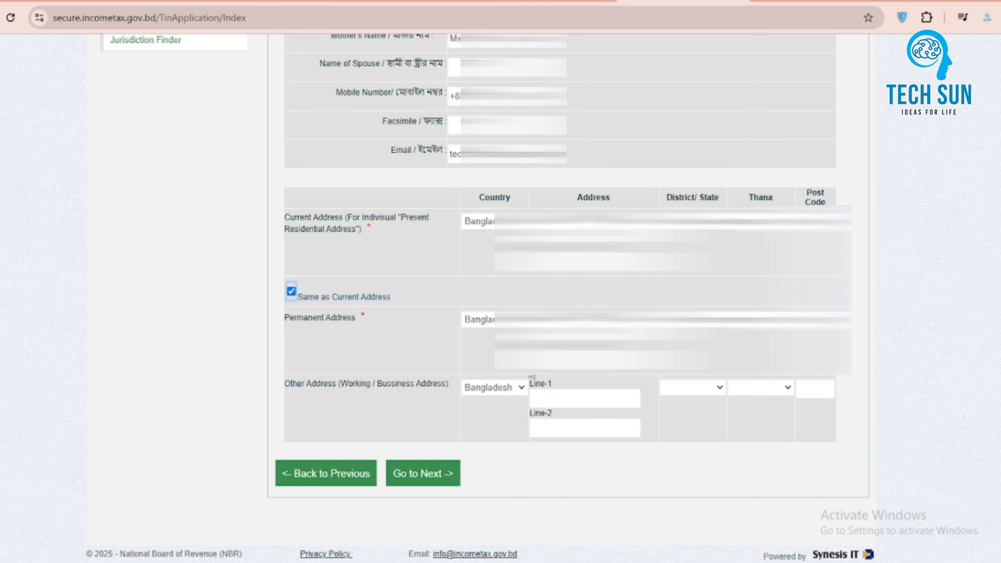
left_click(428, 480)
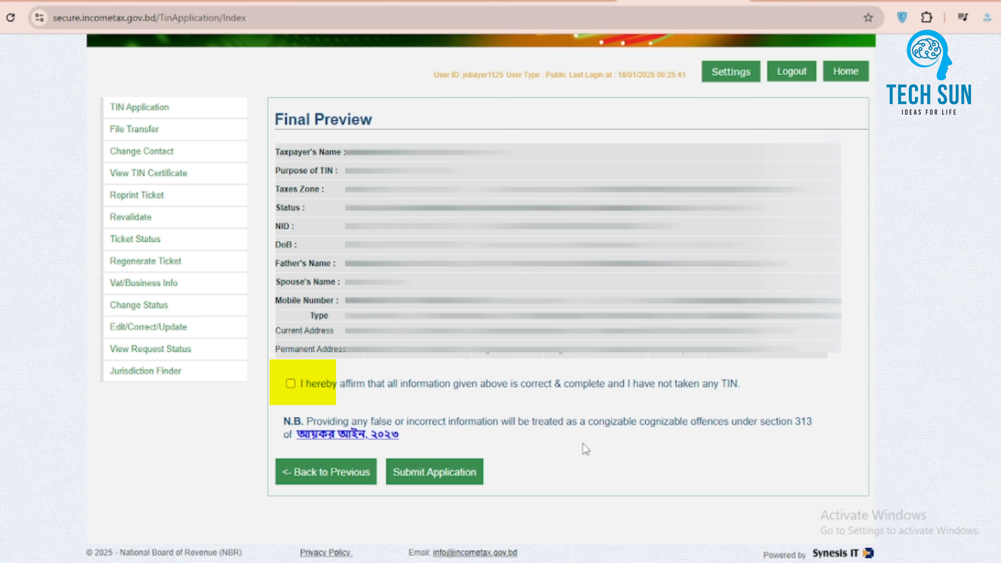
Step: Affirm that the information is correct, submit the application, and agree to the declaration to continue
left_click(290, 383)
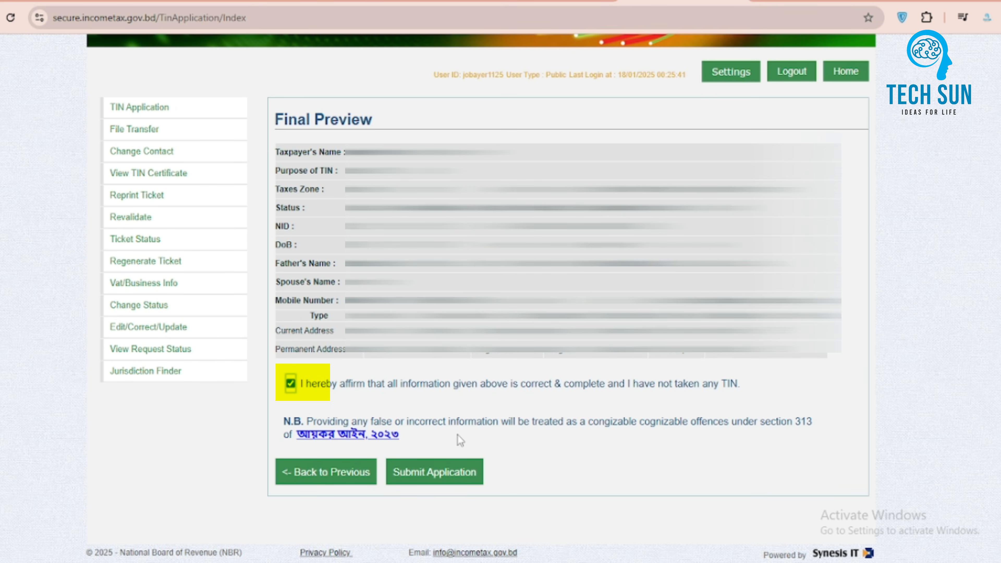
left_click(452, 458)
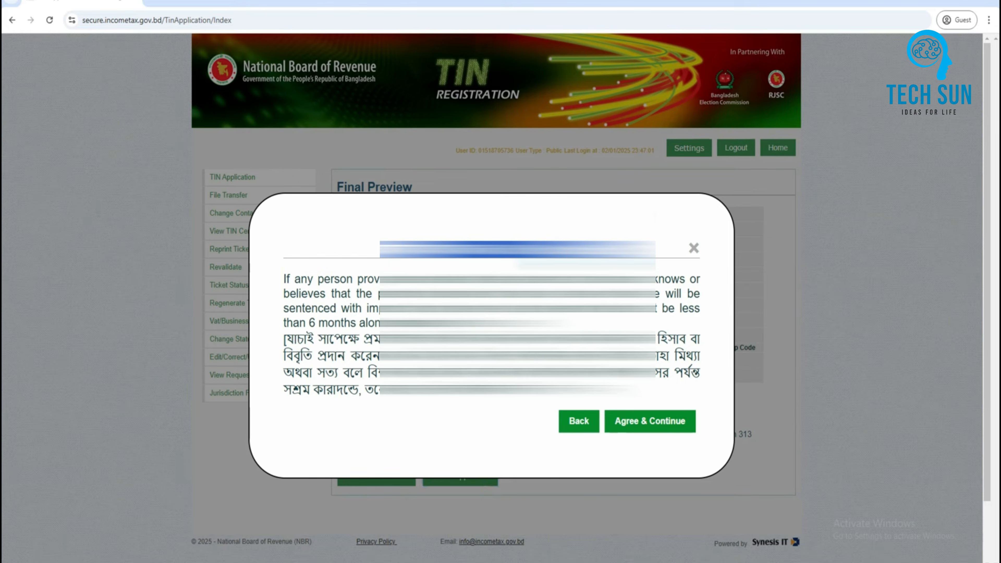
left_click(663, 432)
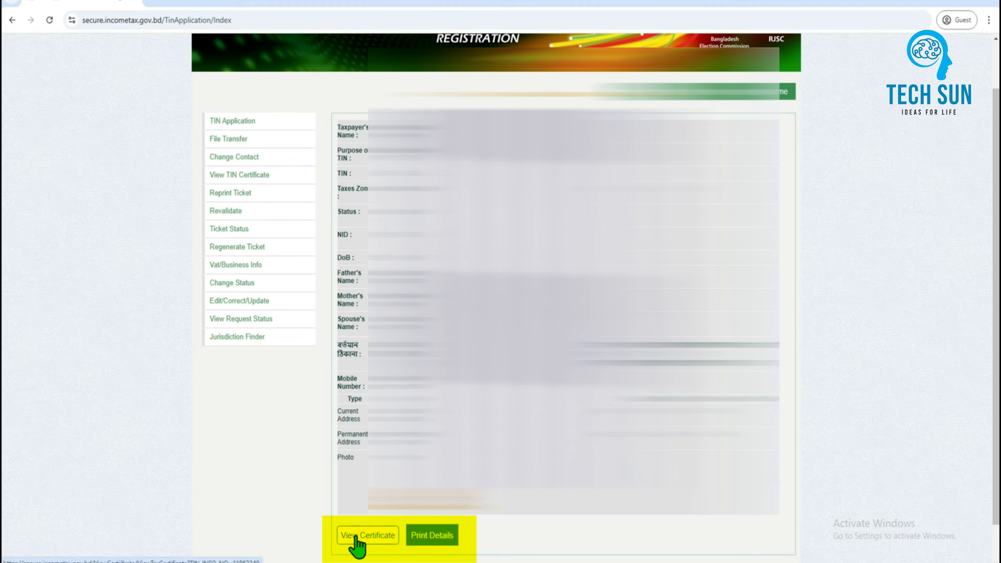
Step: Open the TIN certificate and save it
left_click(378, 536)
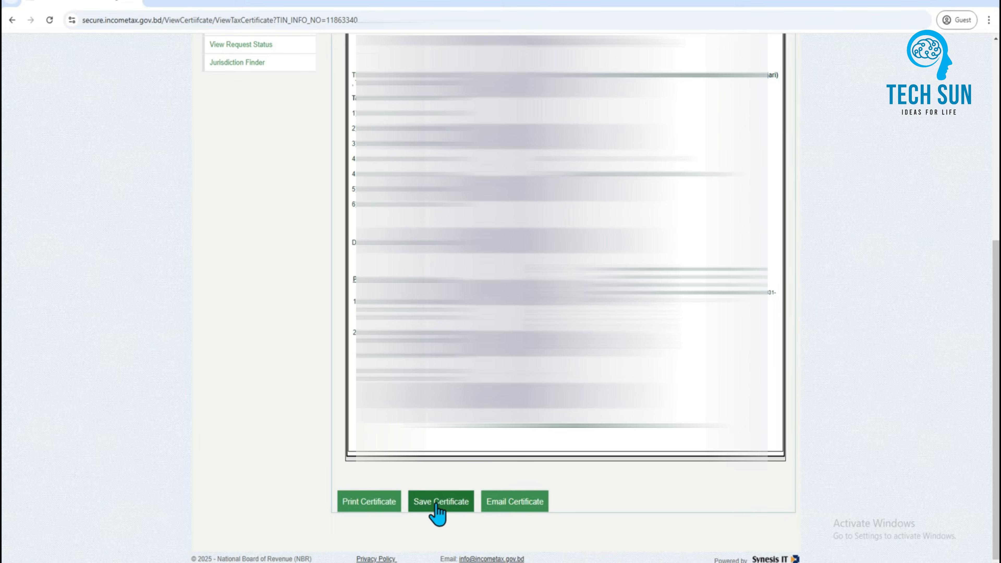
left_click(439, 509)
left_click(439, 508)
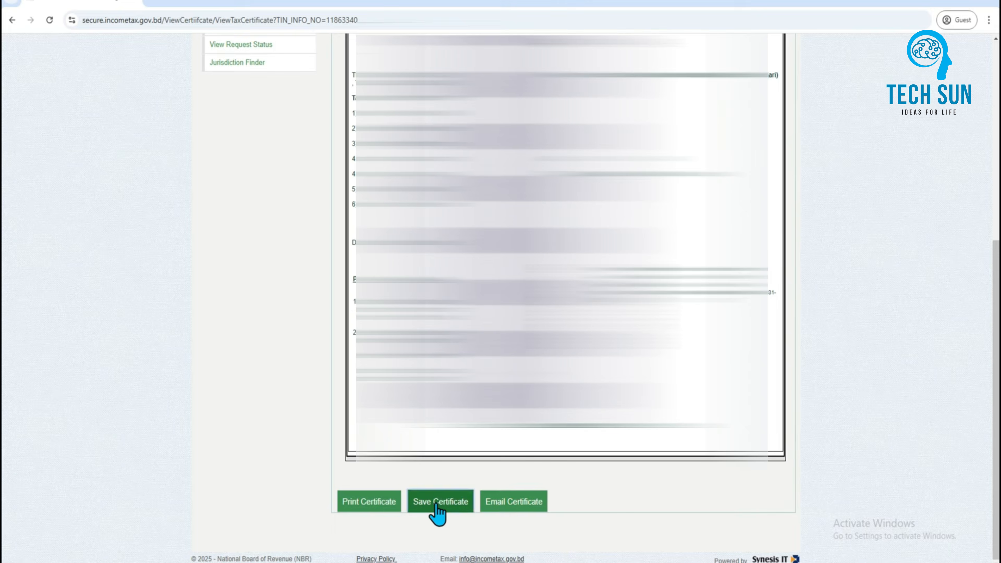